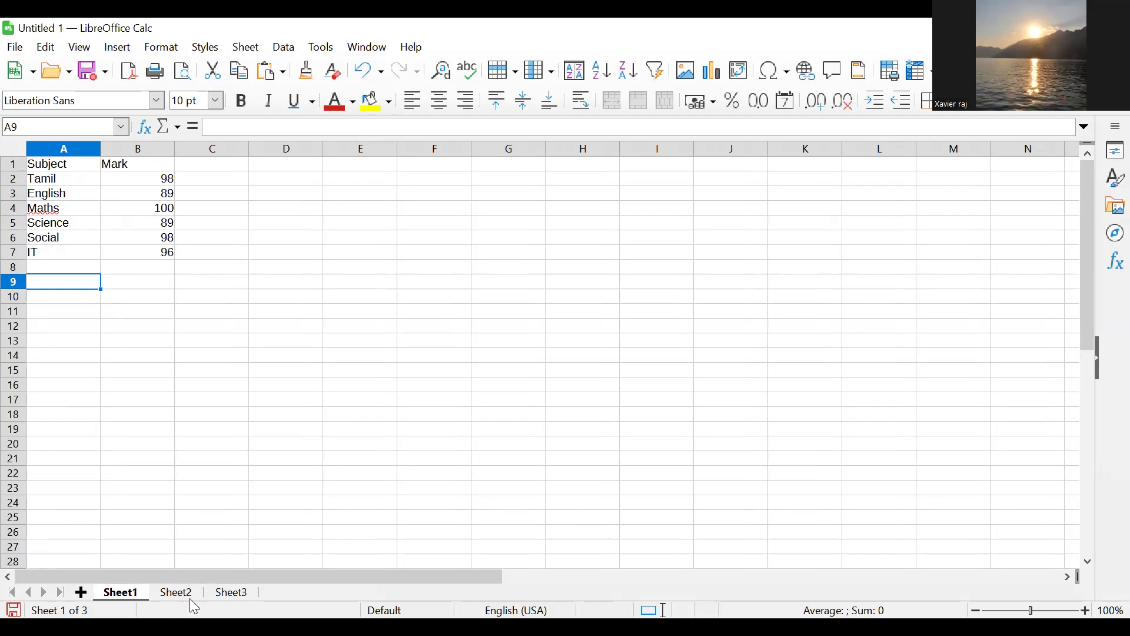
- Review the subject marks in Sheet1 and Sheet2 and the consolidated marks in Sheet3 at 180% zoom
click(174, 594)
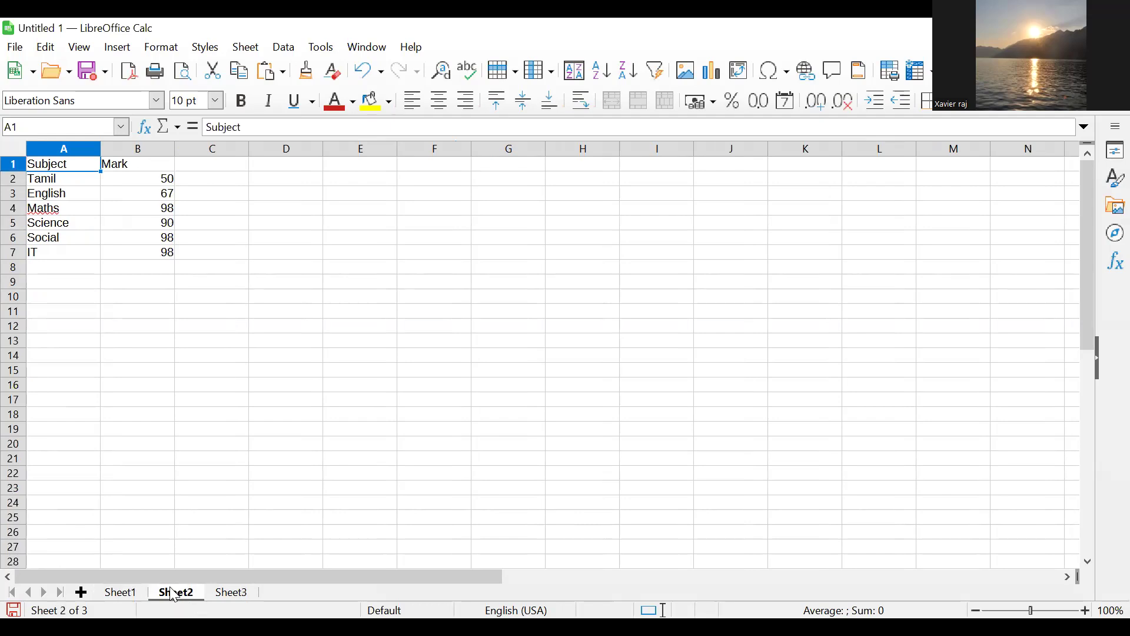
click(122, 595)
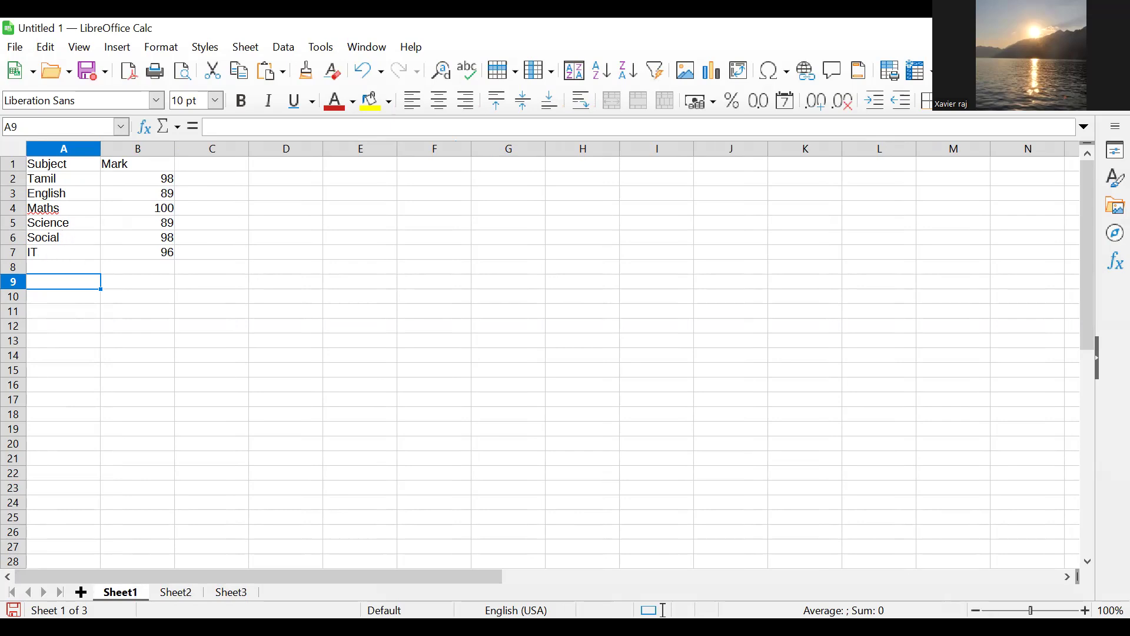
drag(1031, 611, 1047, 611)
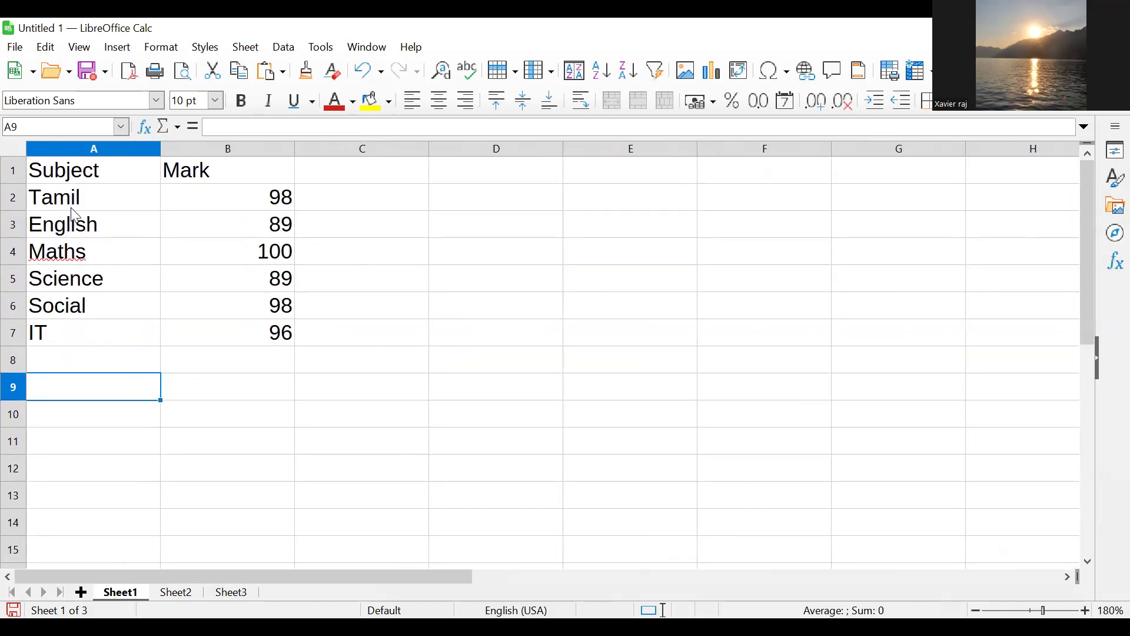
click(176, 593)
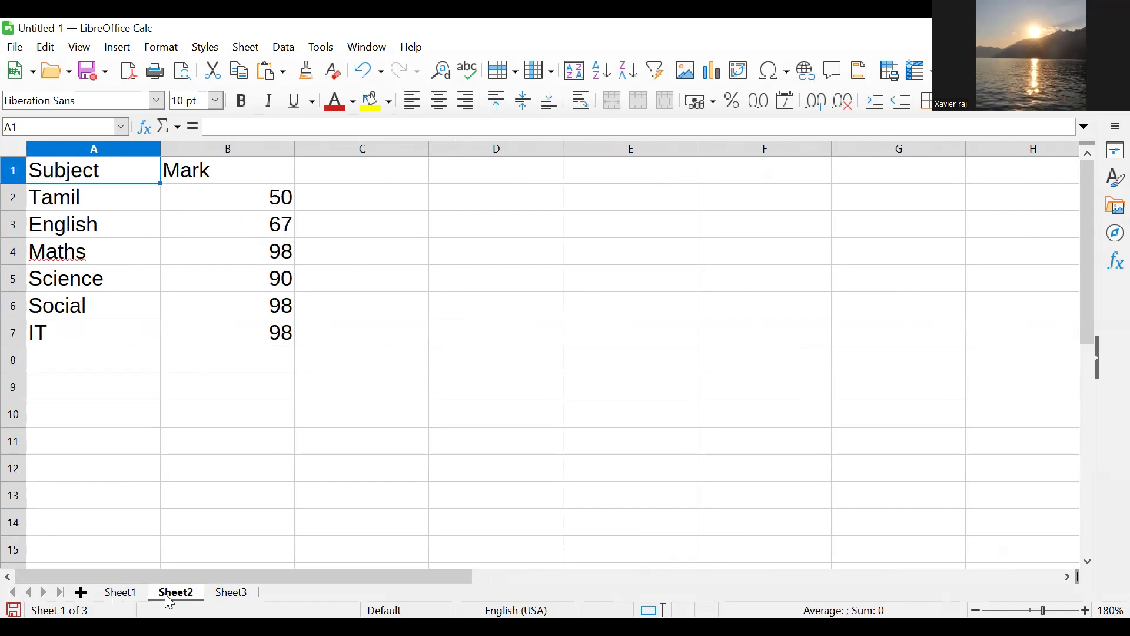
key(ctrl+Page_Down)
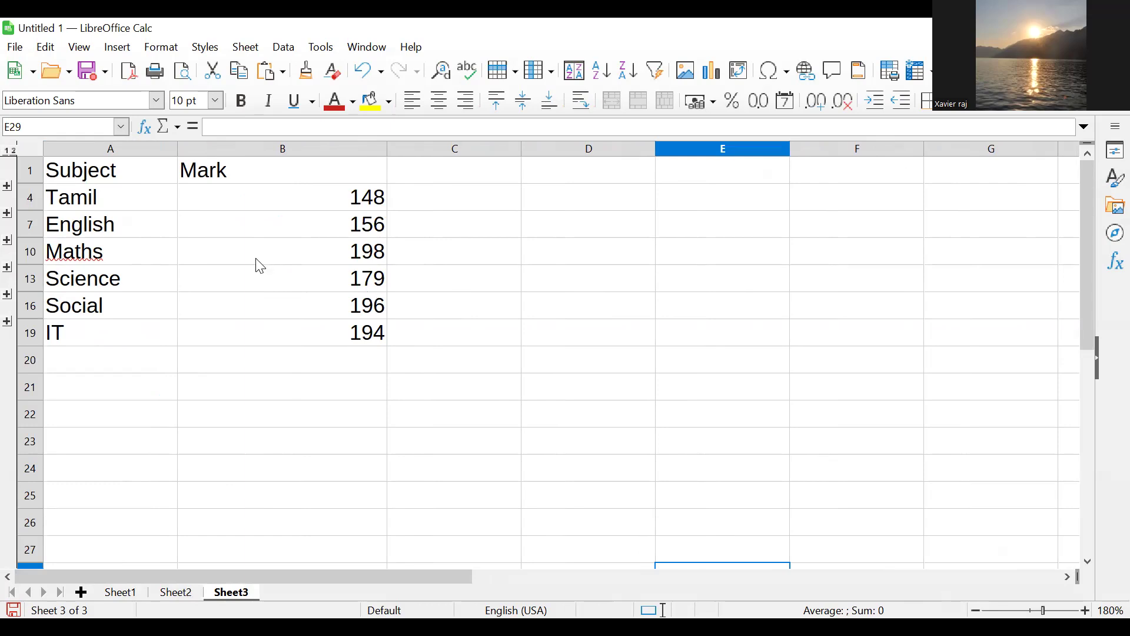
click(110, 406)
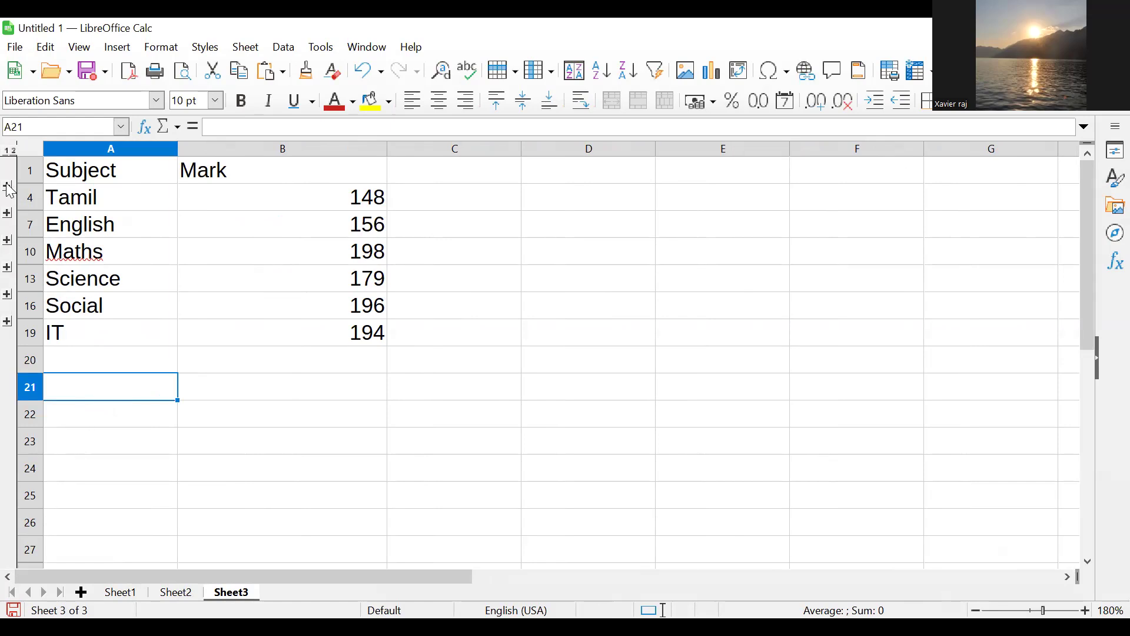
- Start a data consolidation and set its function to Max
click(280, 49)
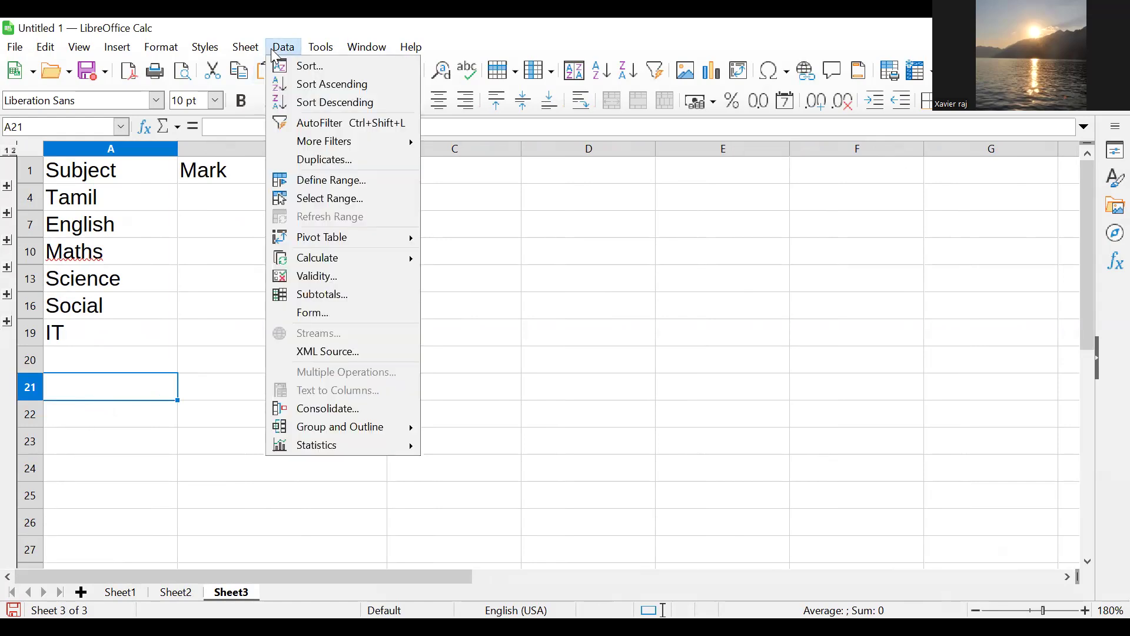
click(293, 410)
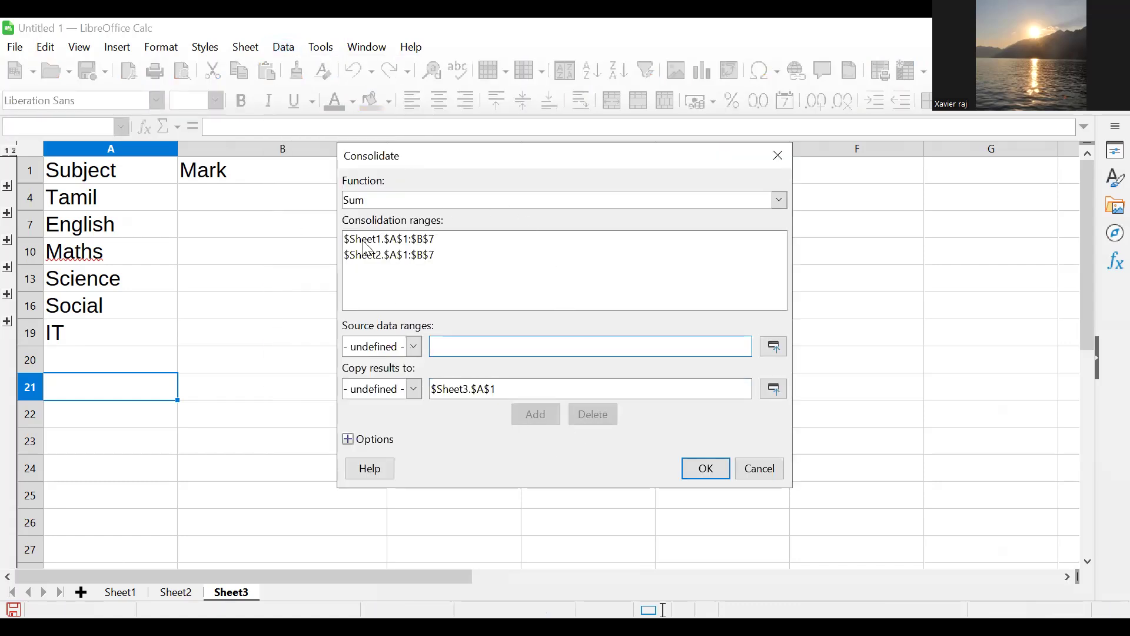
click(776, 203)
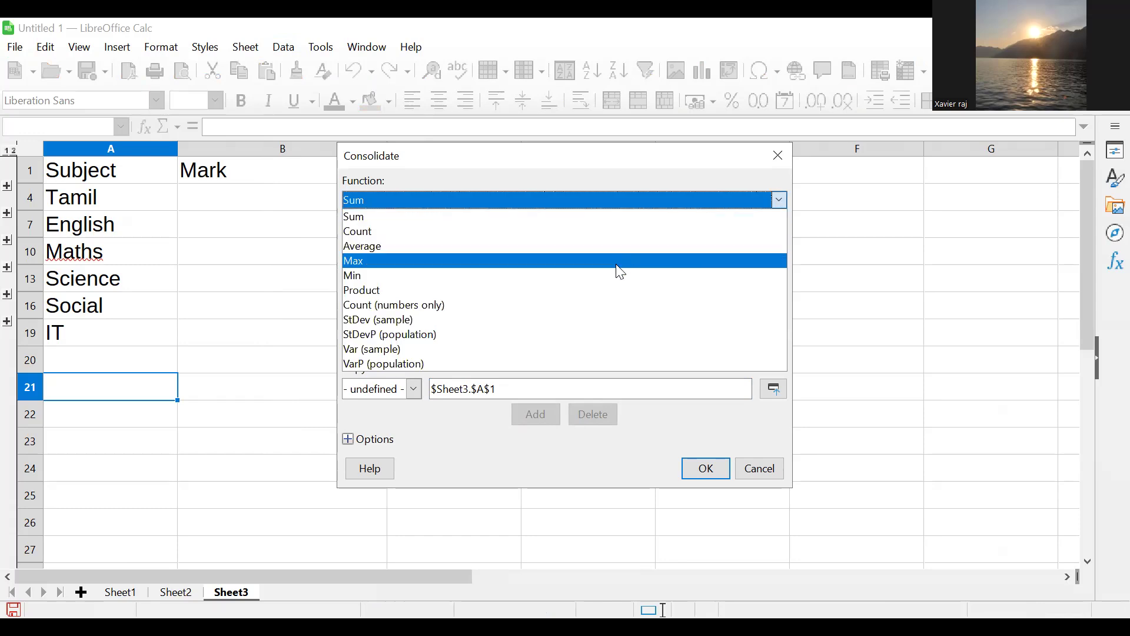
click(621, 260)
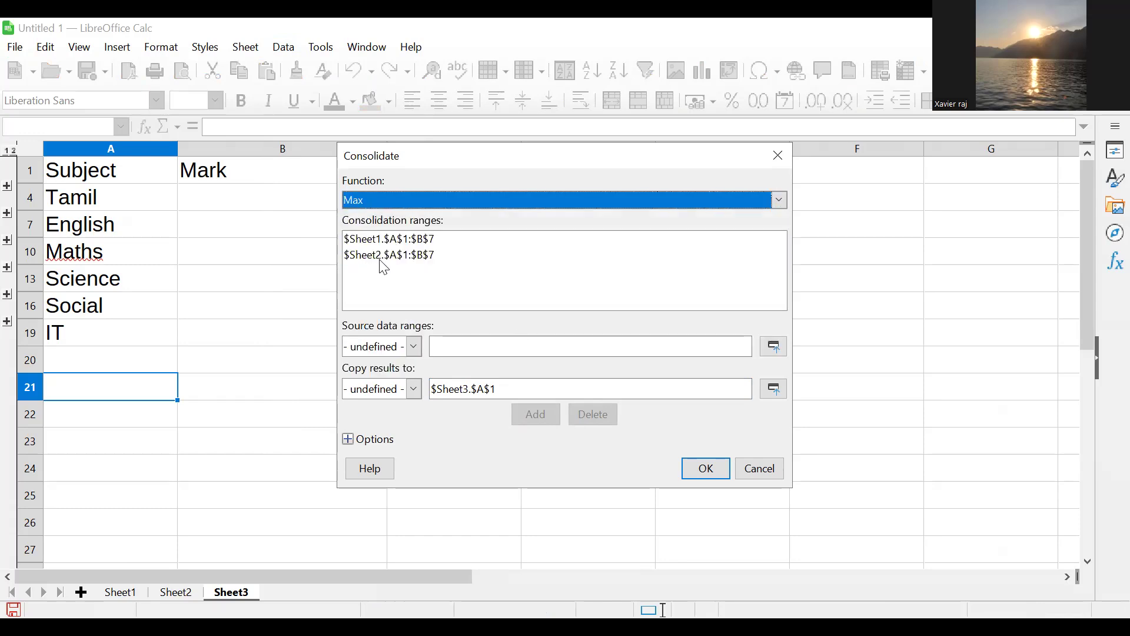
- Pick A1:B7 on Sheet1 as a source data range and add it to the consolidation
click(775, 347)
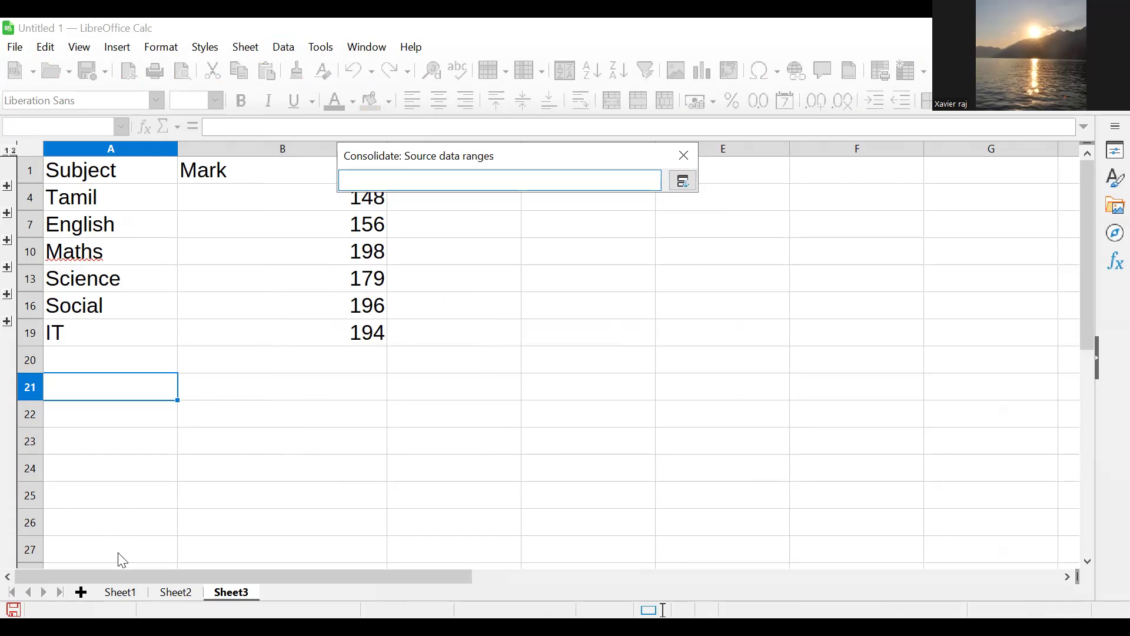
click(121, 593)
drag(41, 177, 260, 344)
click(684, 181)
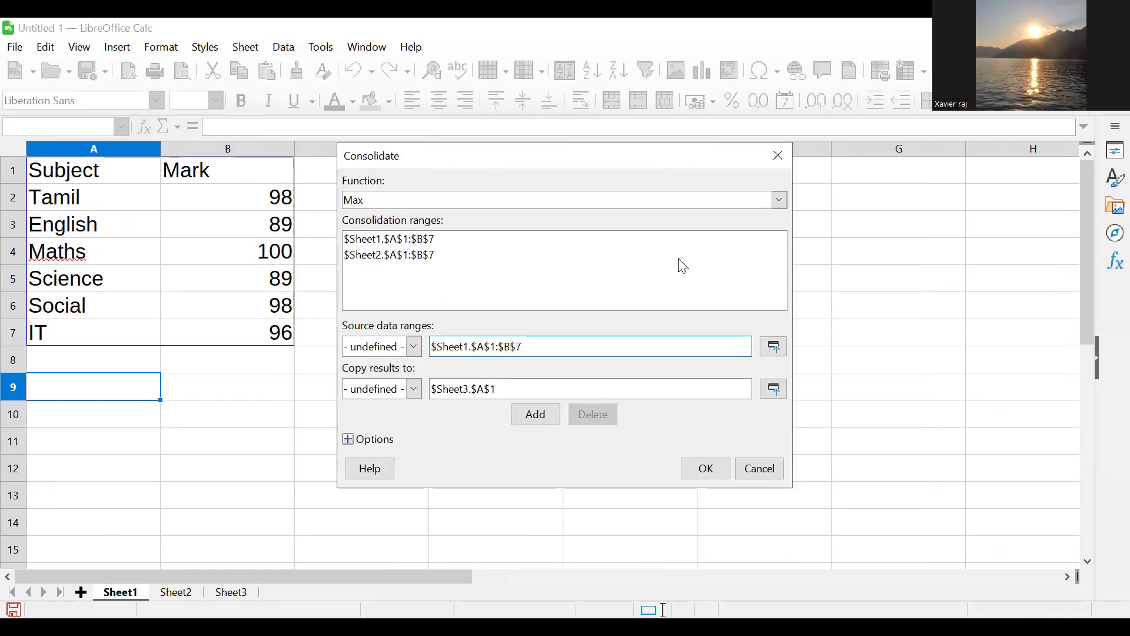
click(520, 419)
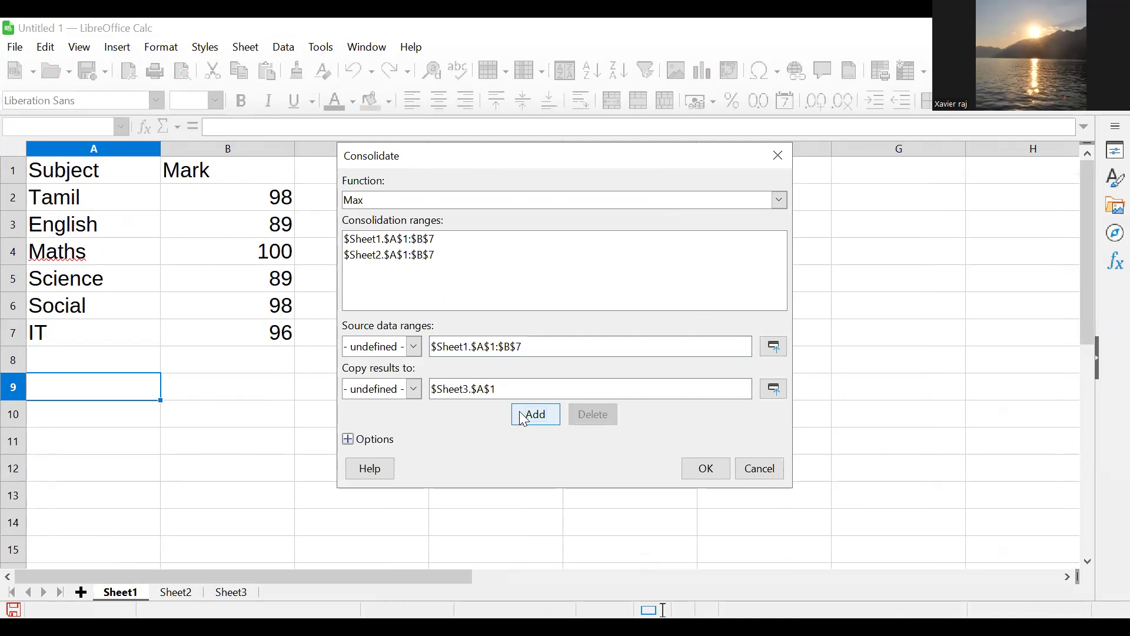
- Pick A1:B7 on Sheet2 as the second source data range and add it to the consolidation
click(768, 346)
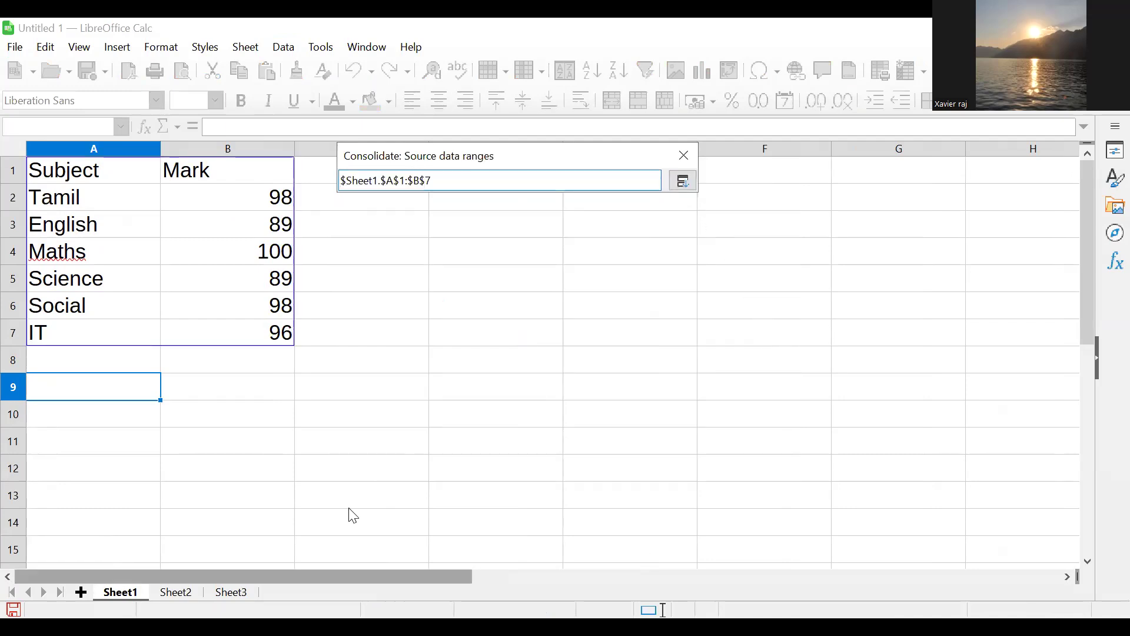
click(174, 592)
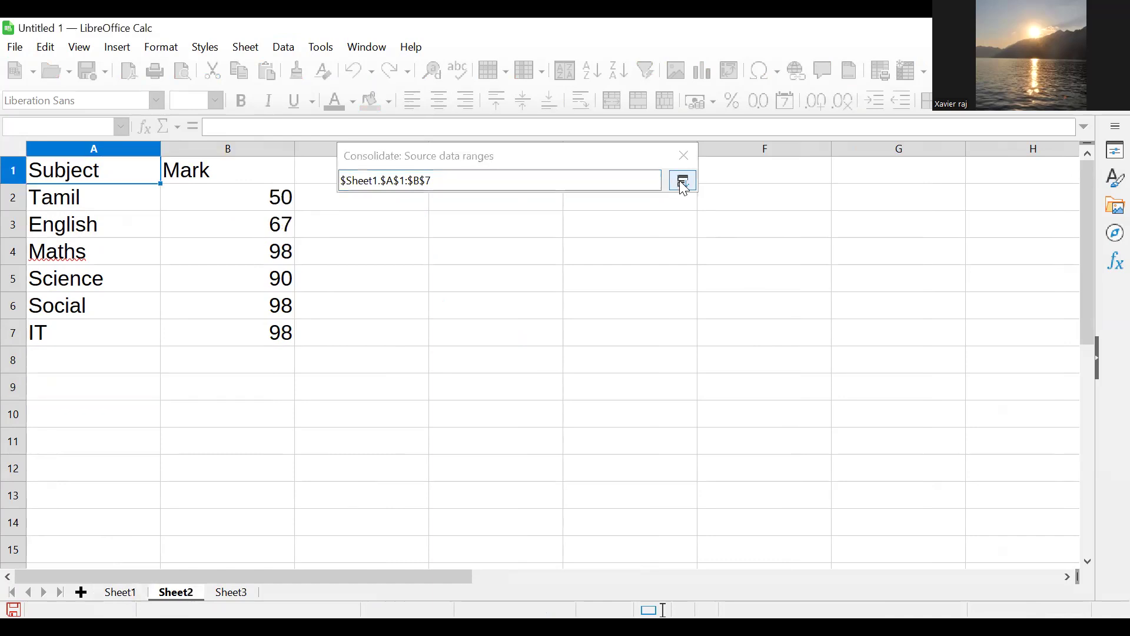
drag(35, 171, 262, 345)
click(683, 181)
click(535, 414)
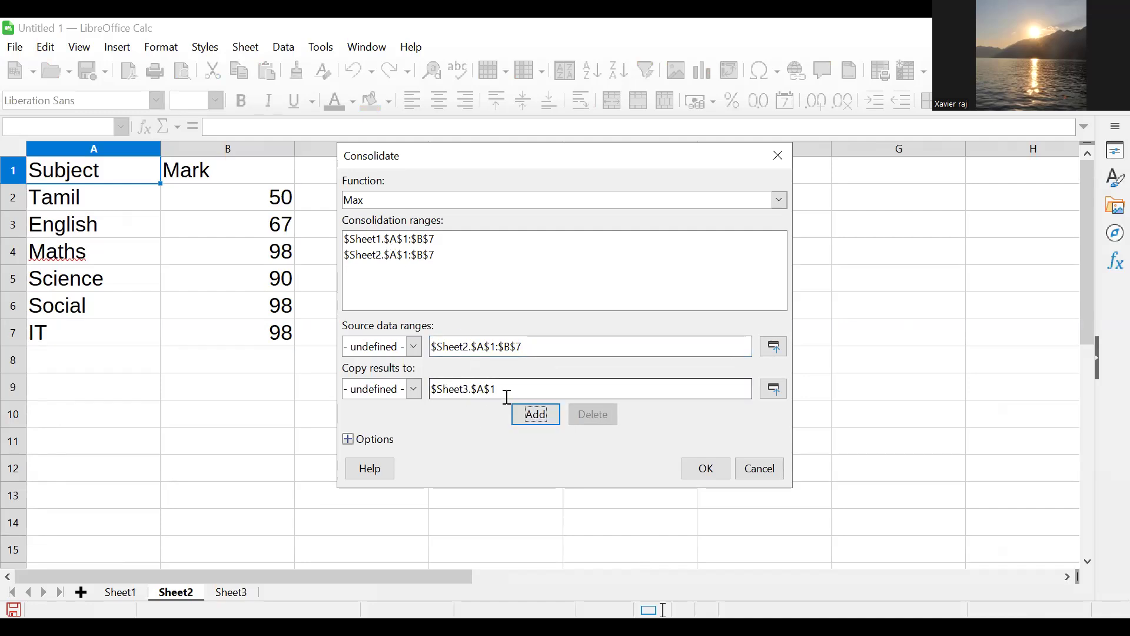
- Send the consolidation results to cell A9 of Sheet2 and run it with row labels, column labels and the link to source data enabled
click(775, 389)
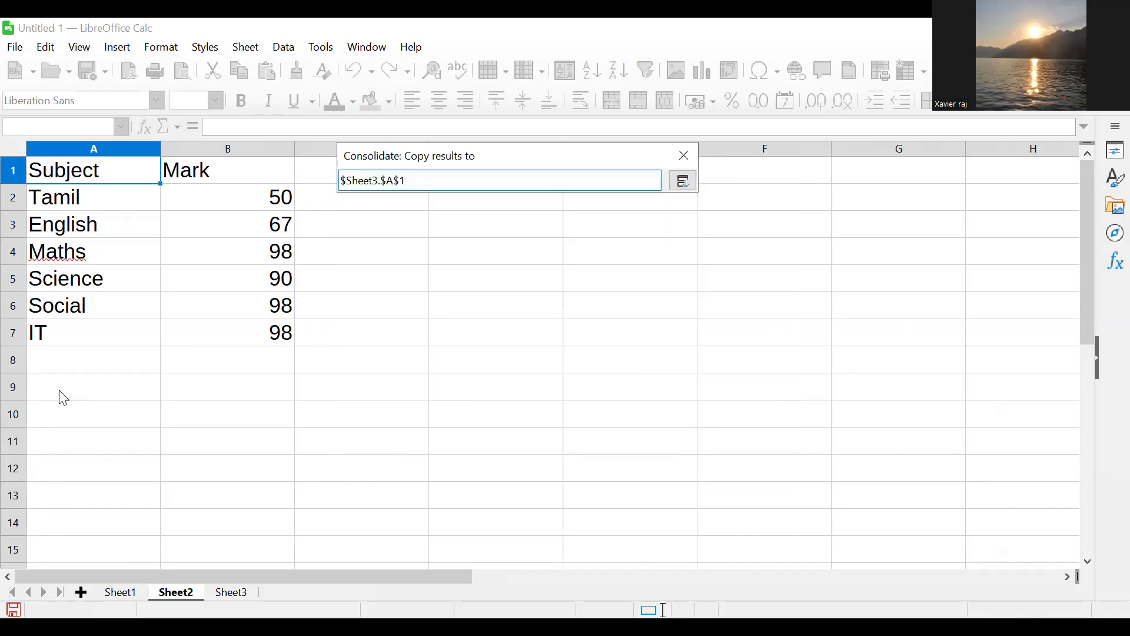
drag(59, 395, 258, 500)
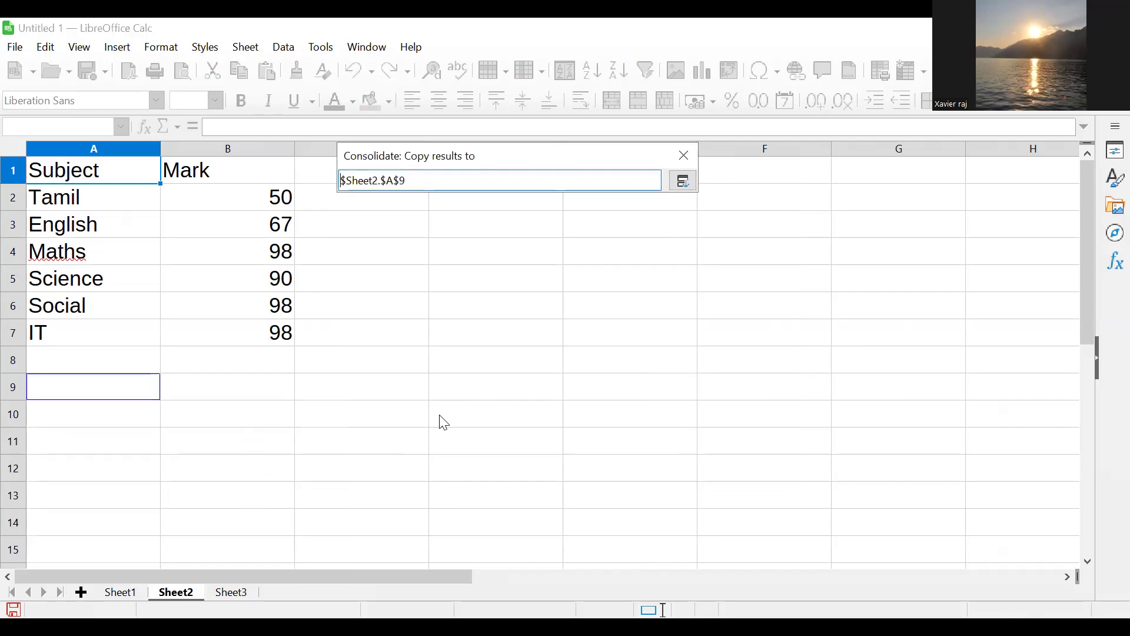
click(683, 182)
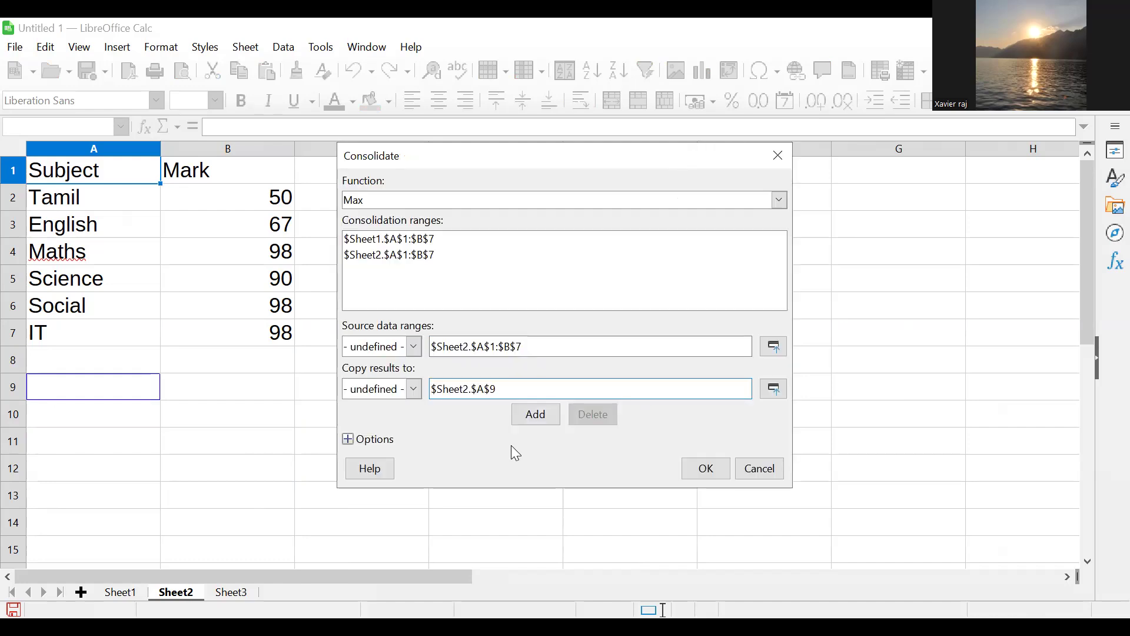
click(352, 443)
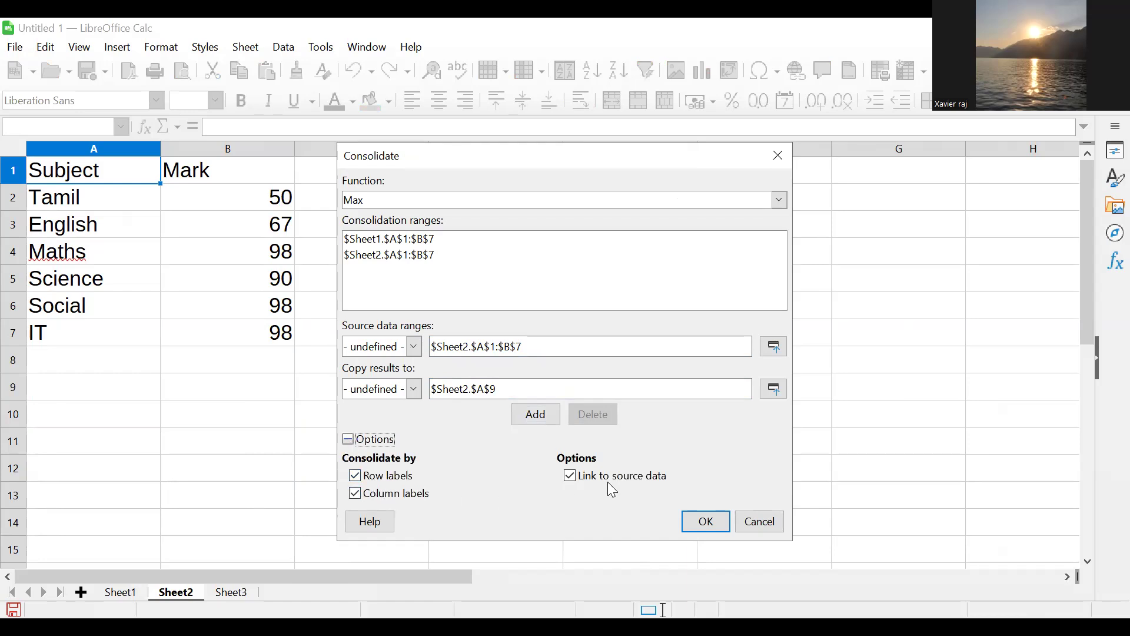
click(677, 519)
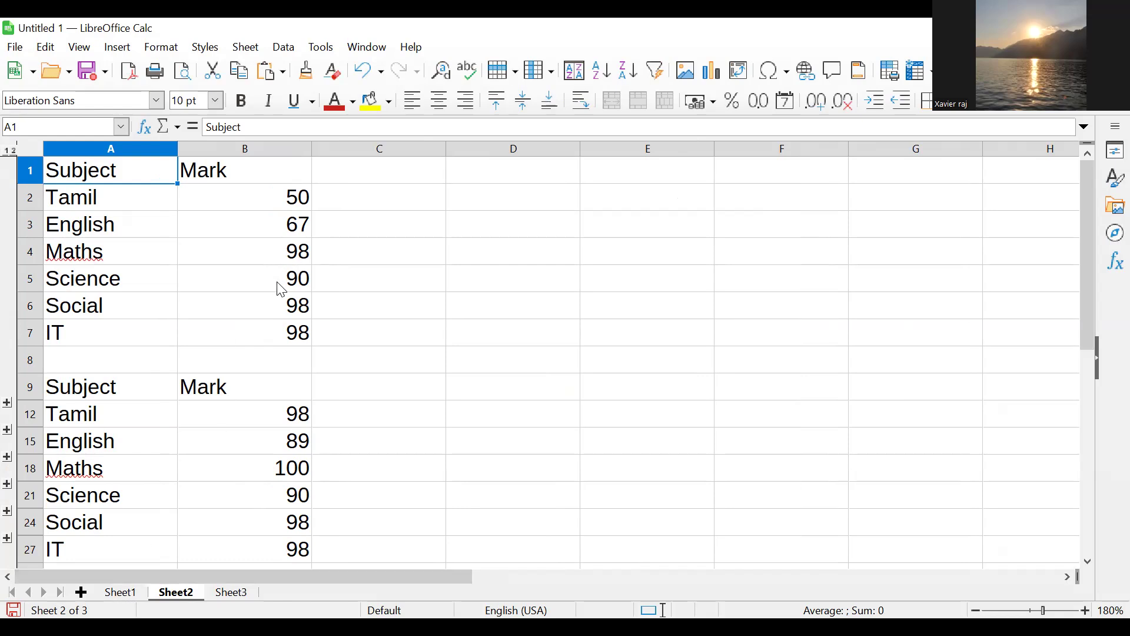
- Compare the consolidated marks with Sheet1, set the Maths mark in Sheet2's cell B4 to 89, and inspect the consolidated Maths cell
click(122, 594)
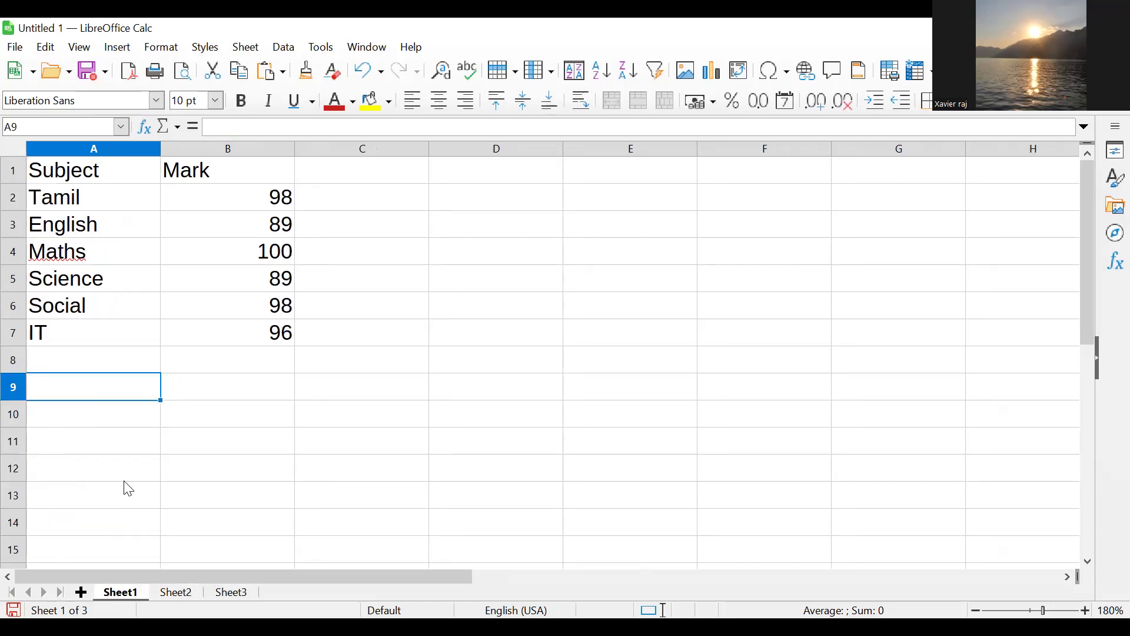
key(ctrl+Page_Down)
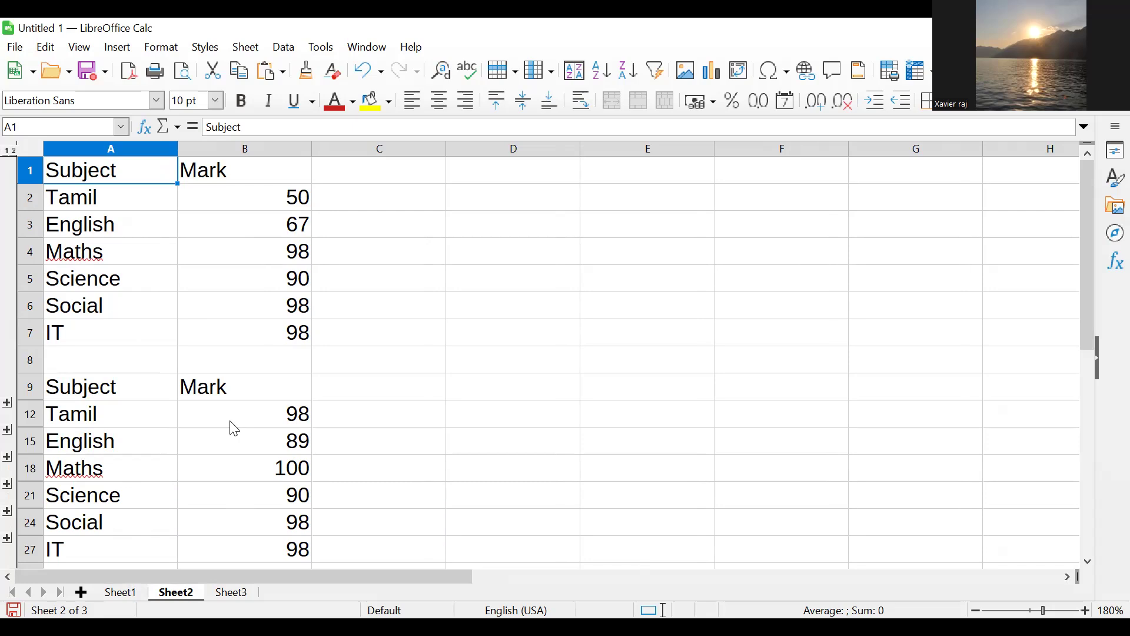
click(283, 264)
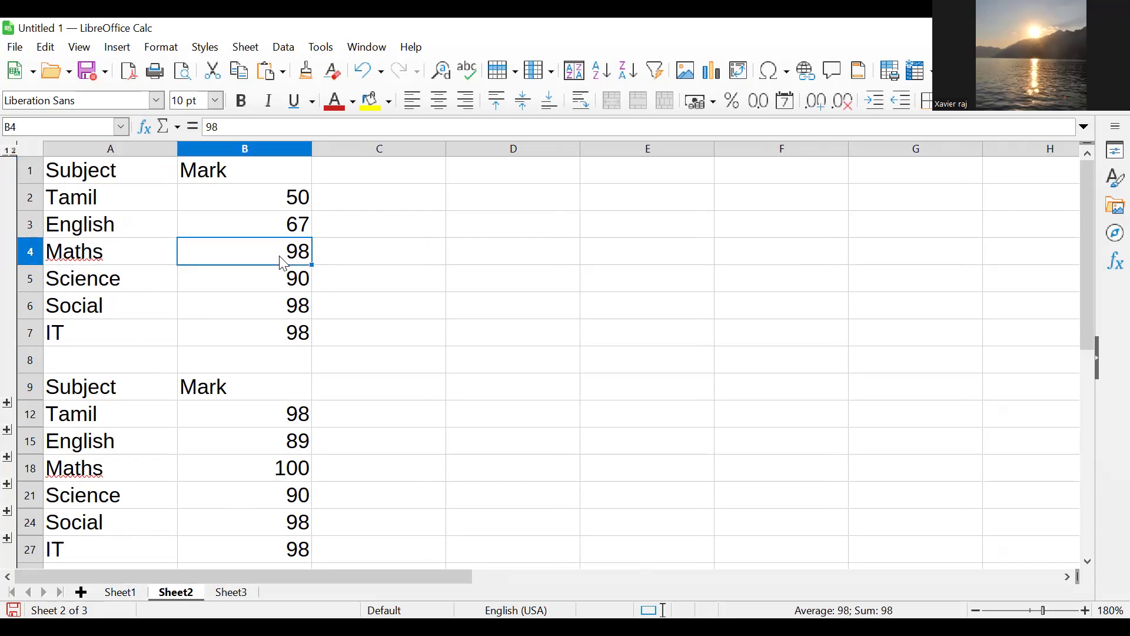
text(89)
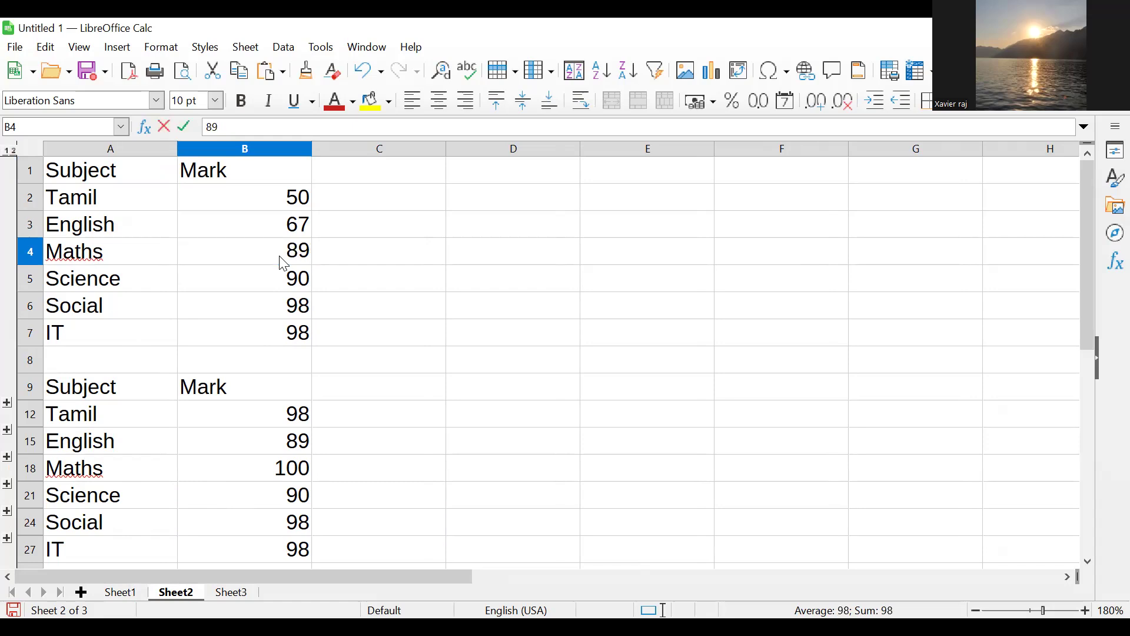
click(496, 436)
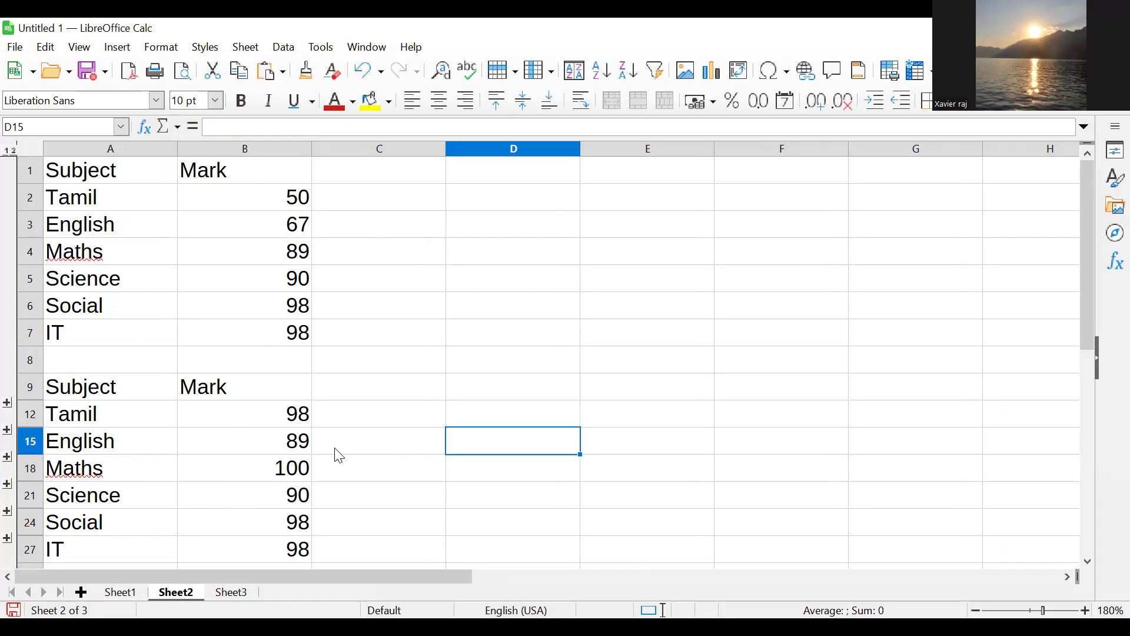
click(271, 451)
click(281, 476)
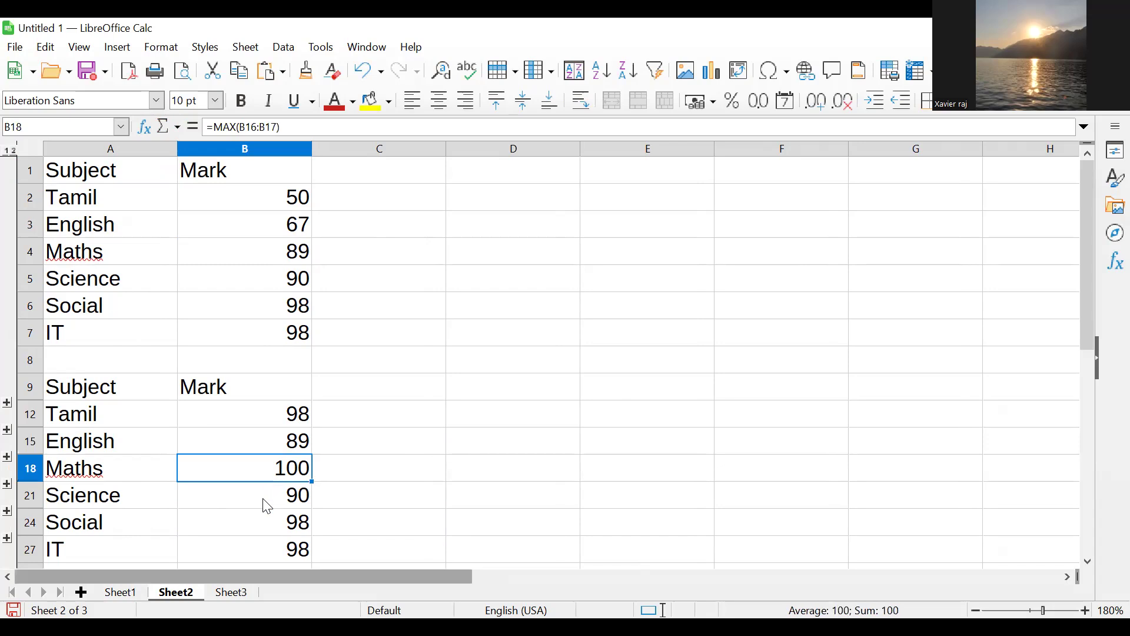
- Check the Maths mark in Sheet1, and set the Maths mark in Sheet2's cell B4 to 189
click(120, 593)
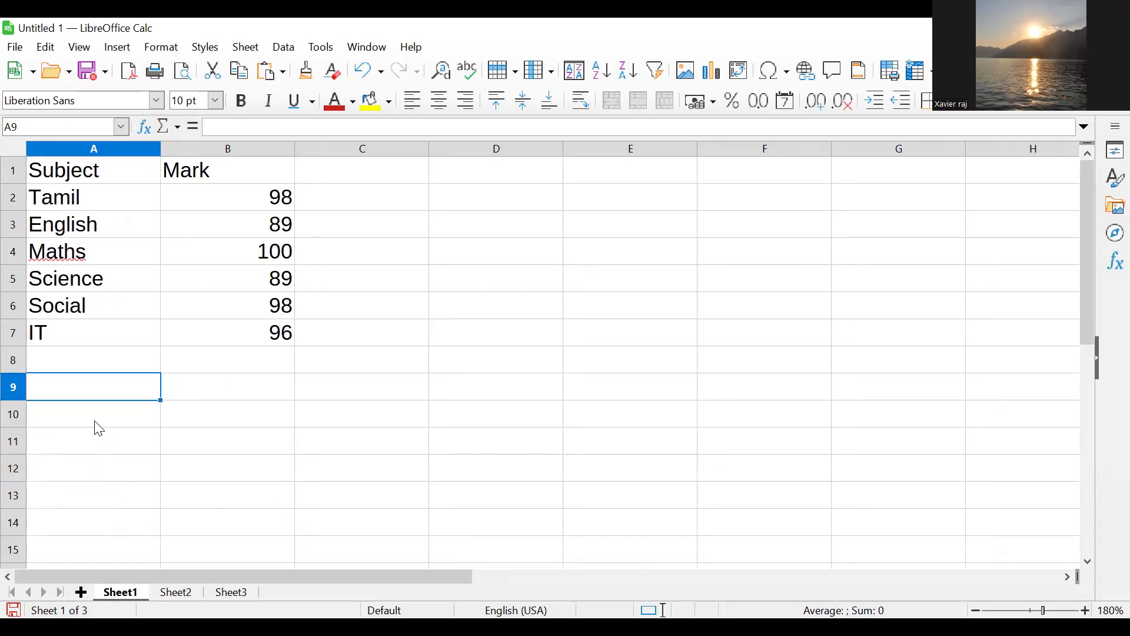
click(173, 591)
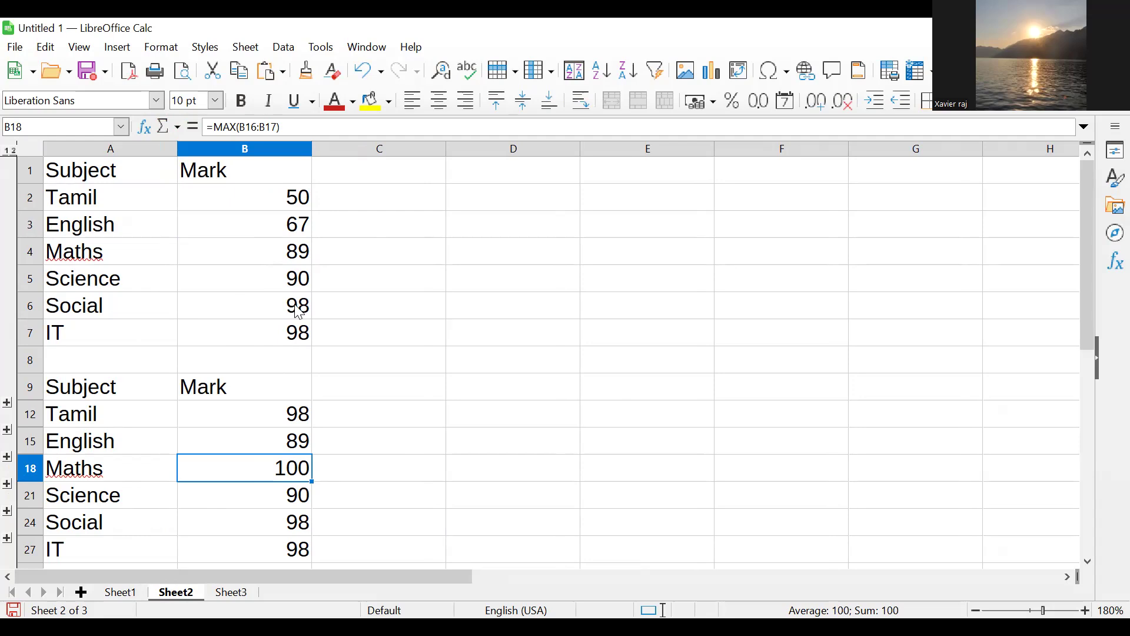
click(270, 262)
text(189)
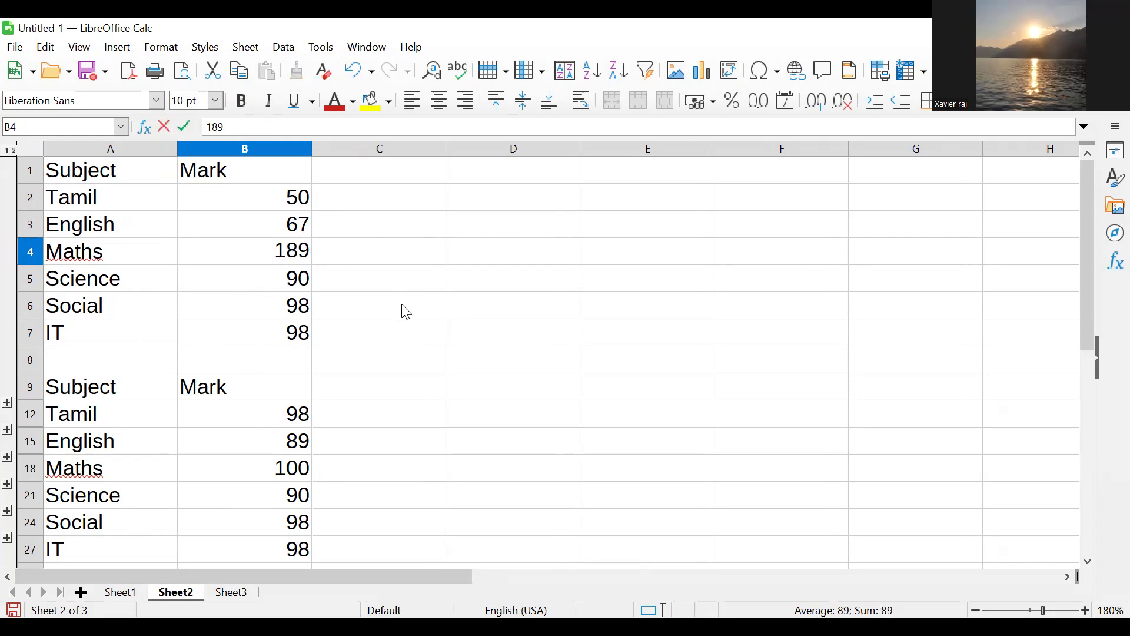
click(400, 420)
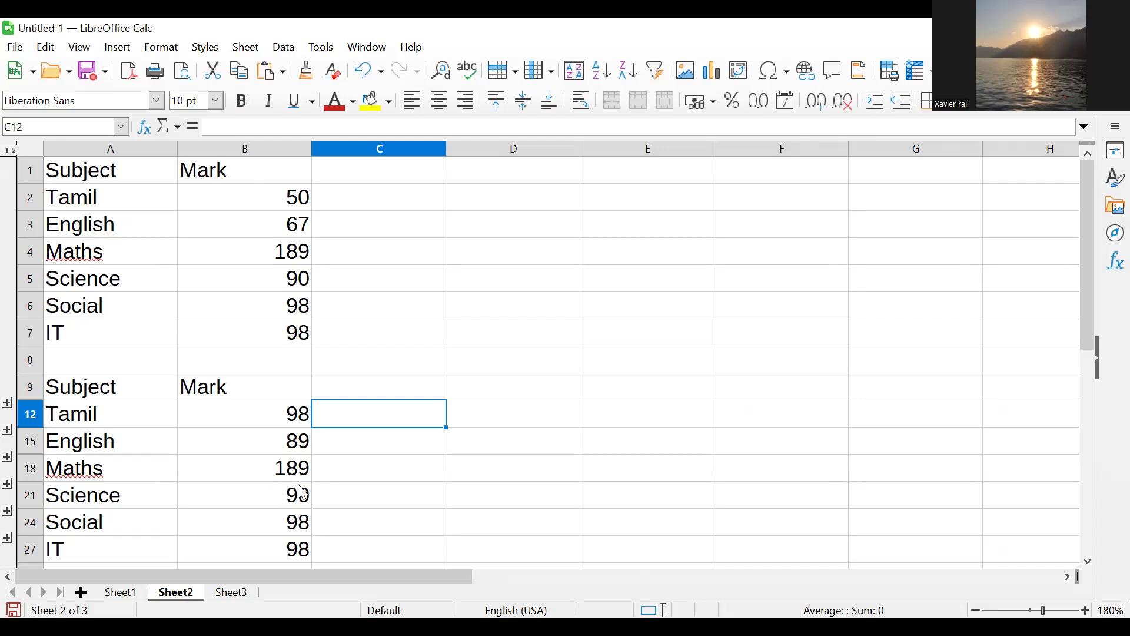
- Set the Maths mark in Sheet1's cell B4 to 200 and check the consolidated table in Sheet2
click(118, 593)
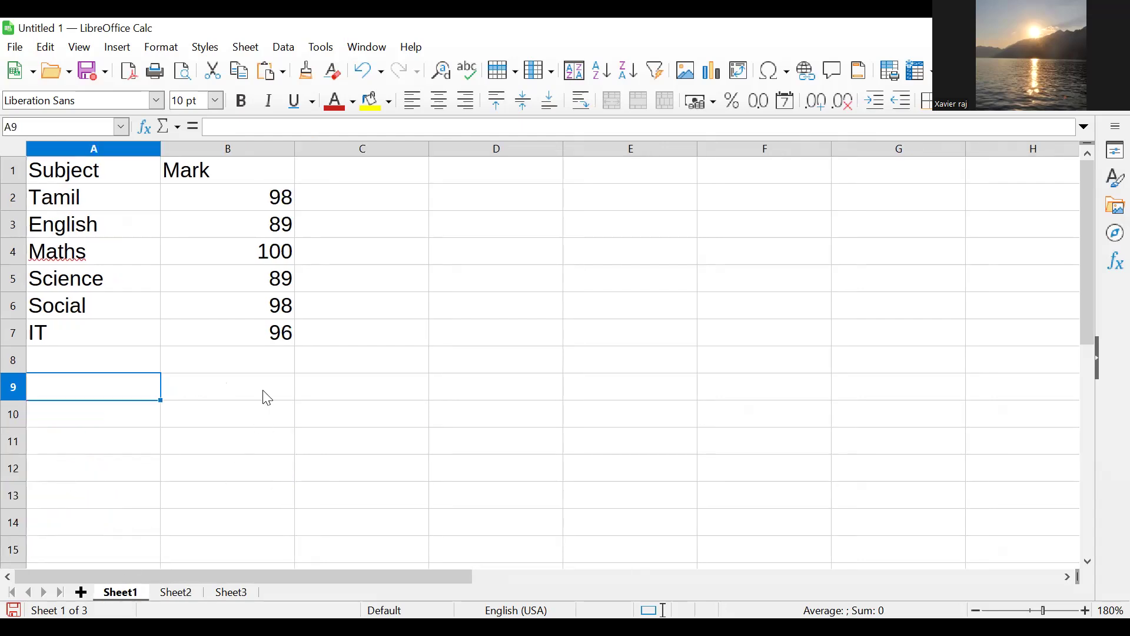
click(261, 257)
text(20)
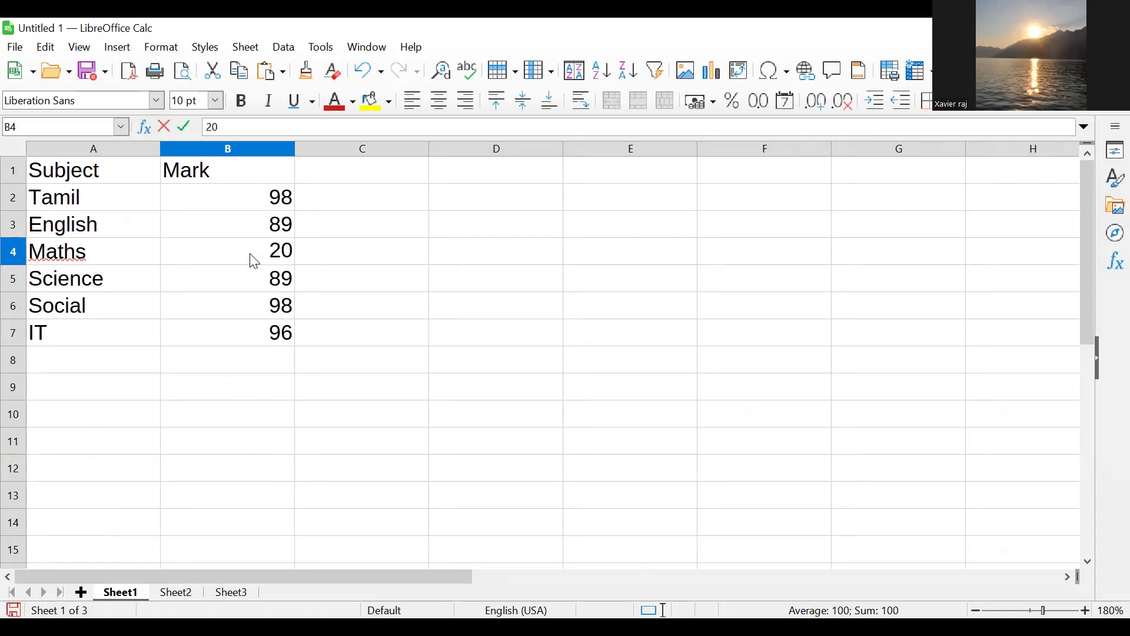
text(0)
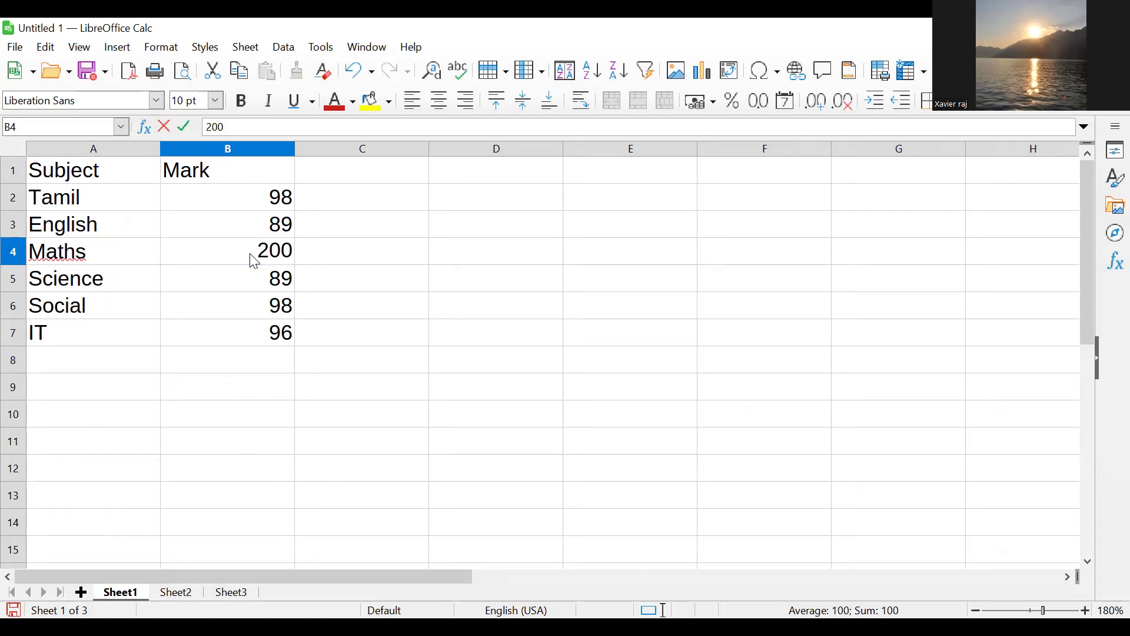
click(175, 593)
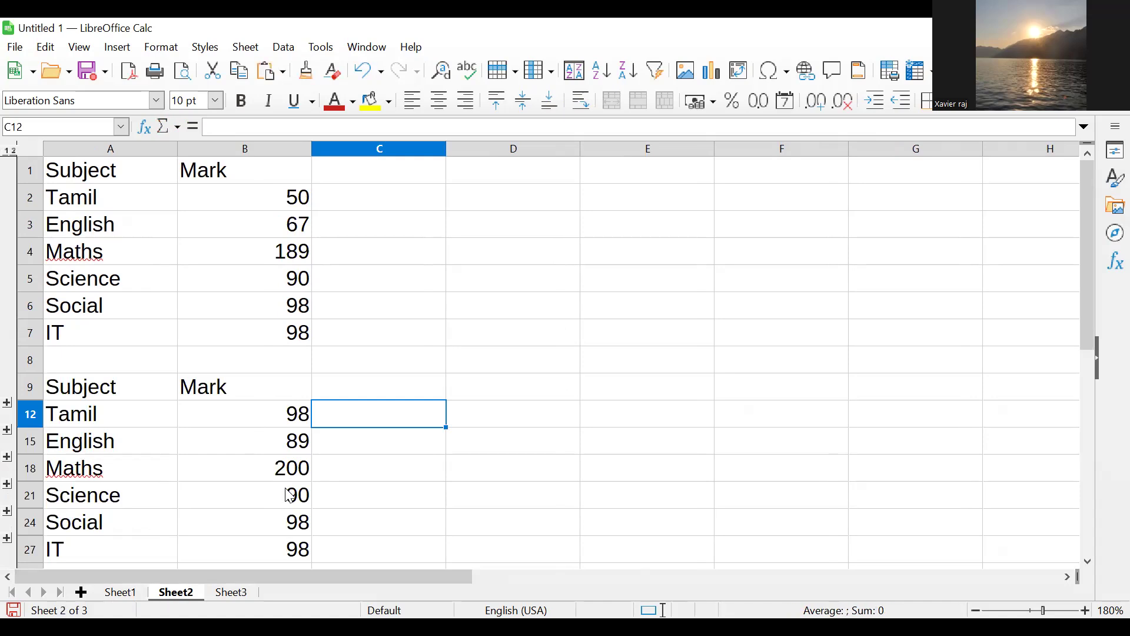
- Expand the Tamil group in Sheet2's consolidated table and widen column A to show its source labels
click(7, 404)
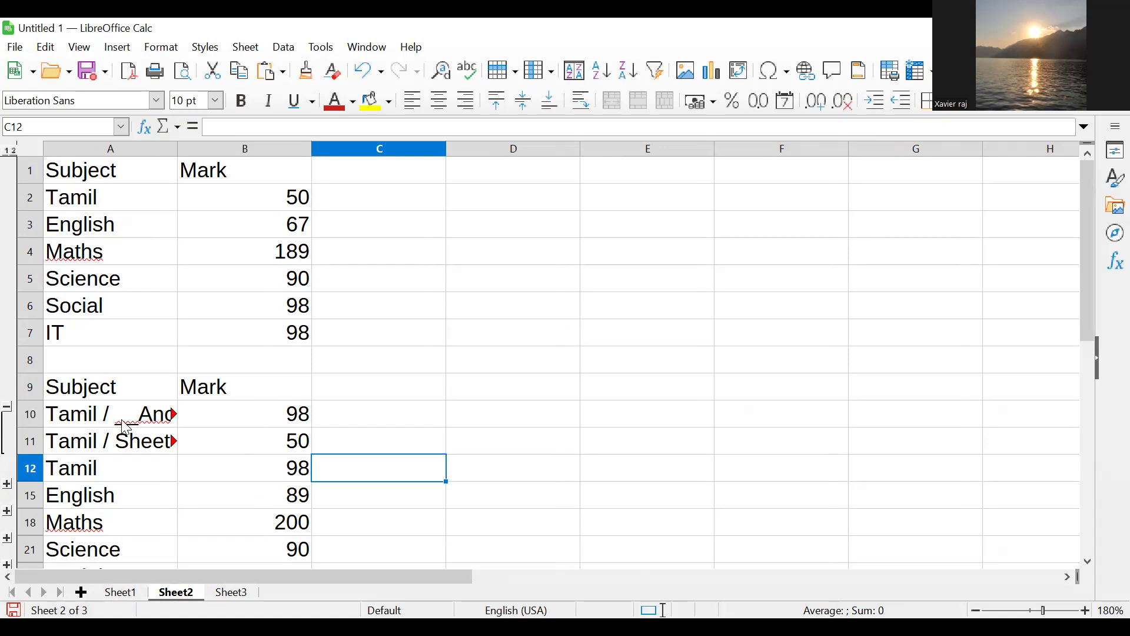
drag(178, 149, 238, 165)
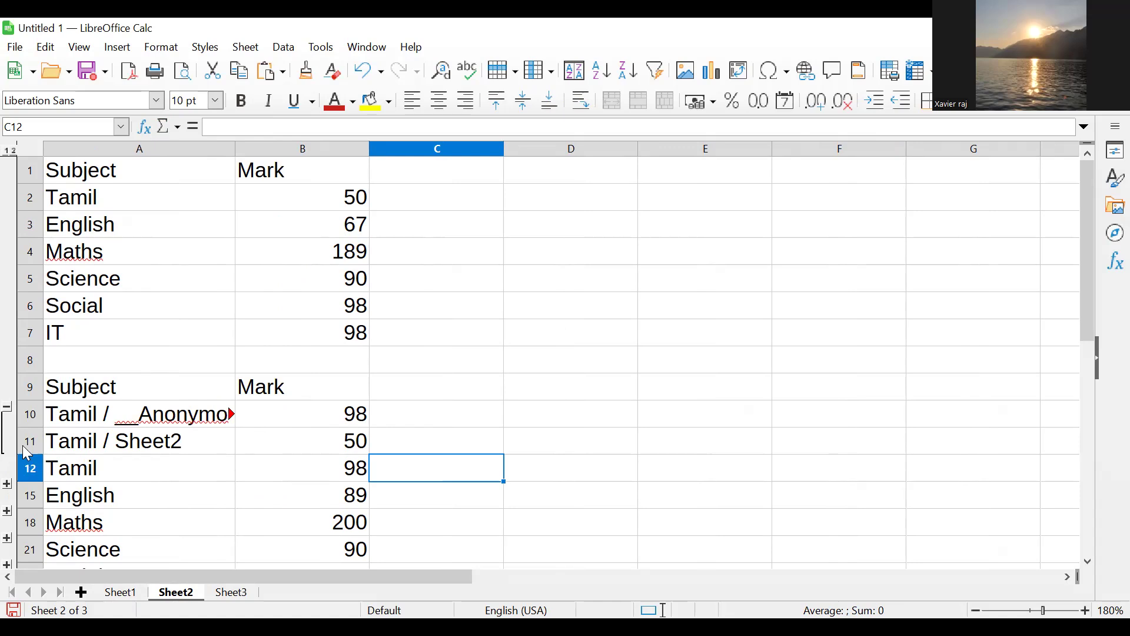
- Remove the row grouping outline from the consolidated table in Sheet2
click(288, 48)
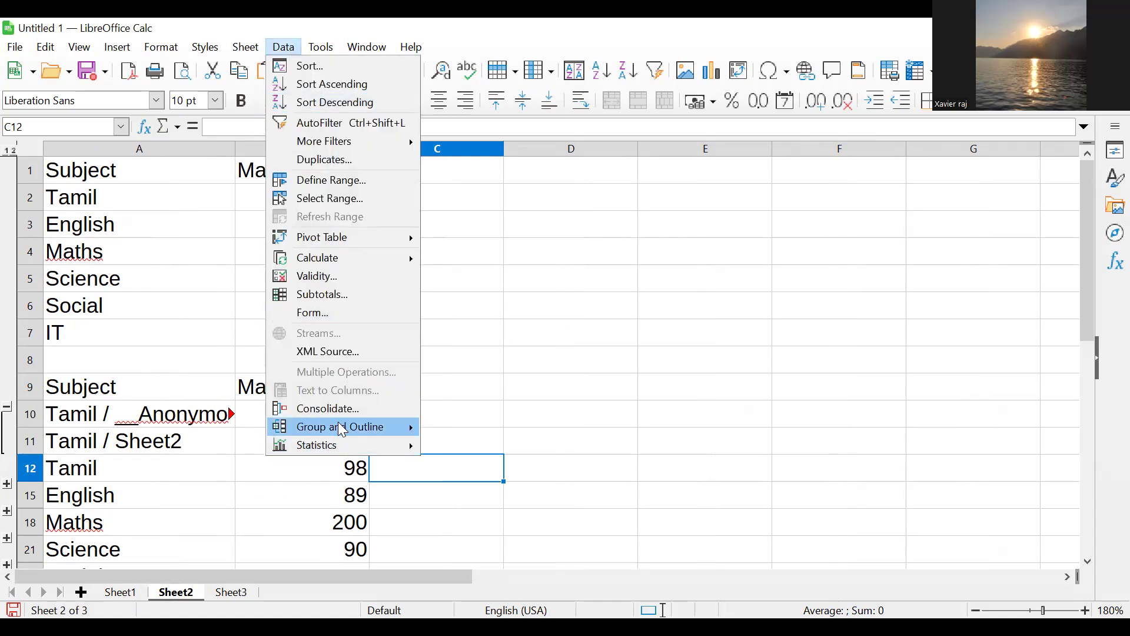
mouse_move(343, 430)
click(462, 481)
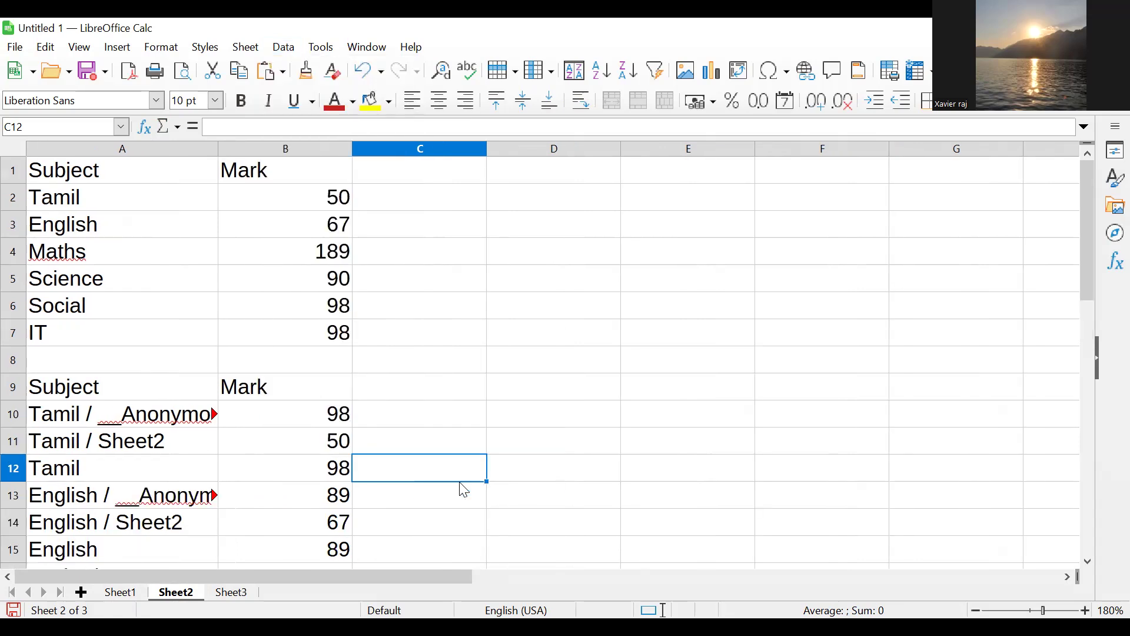